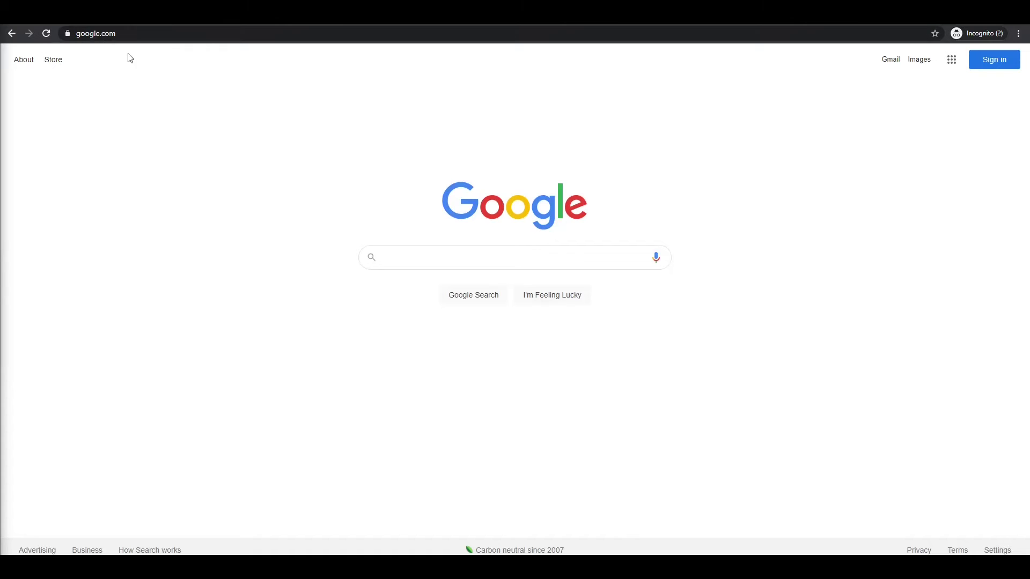
Go from Google Search to Gmail and start creating a new Google account
click(890, 61)
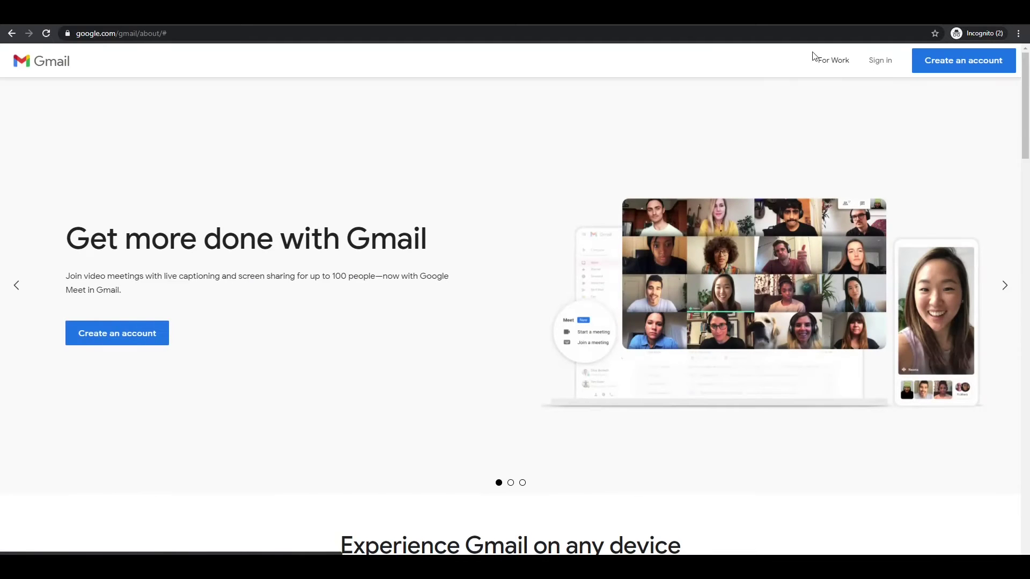
click(146, 345)
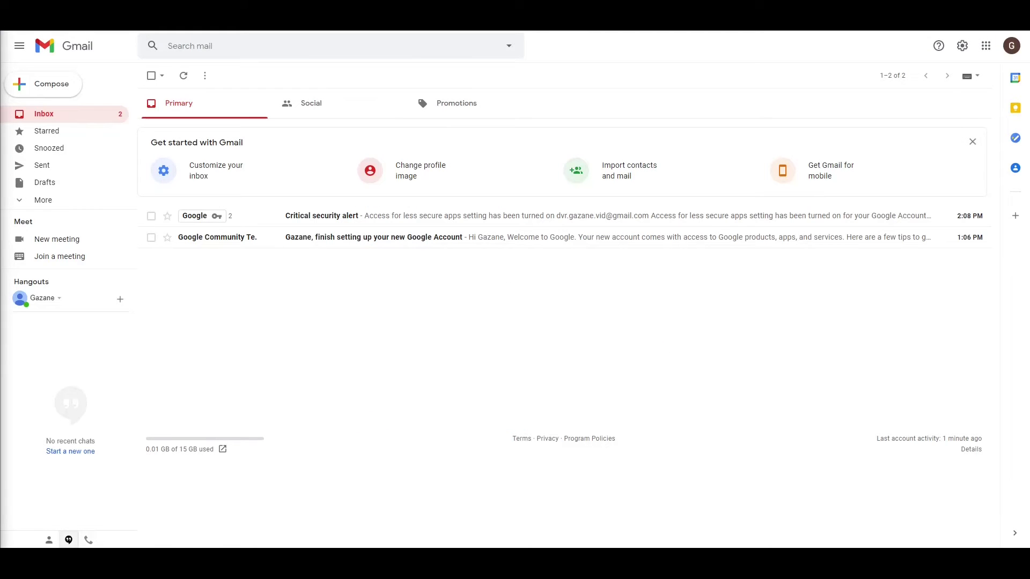
Open Gmail's Accounts and Import settings and follow Other Google Account settings to the account home
click(963, 47)
click(917, 104)
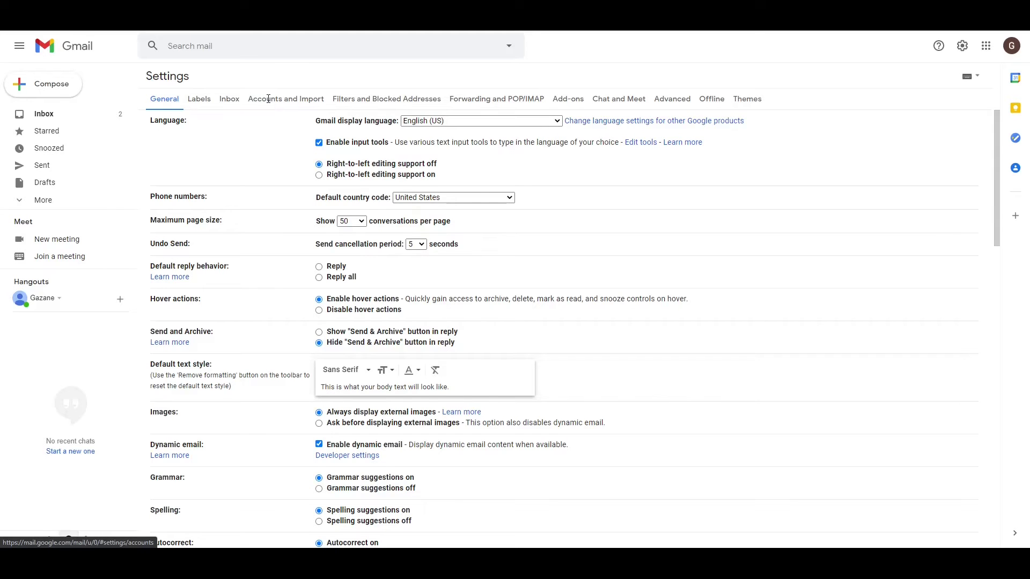
click(268, 102)
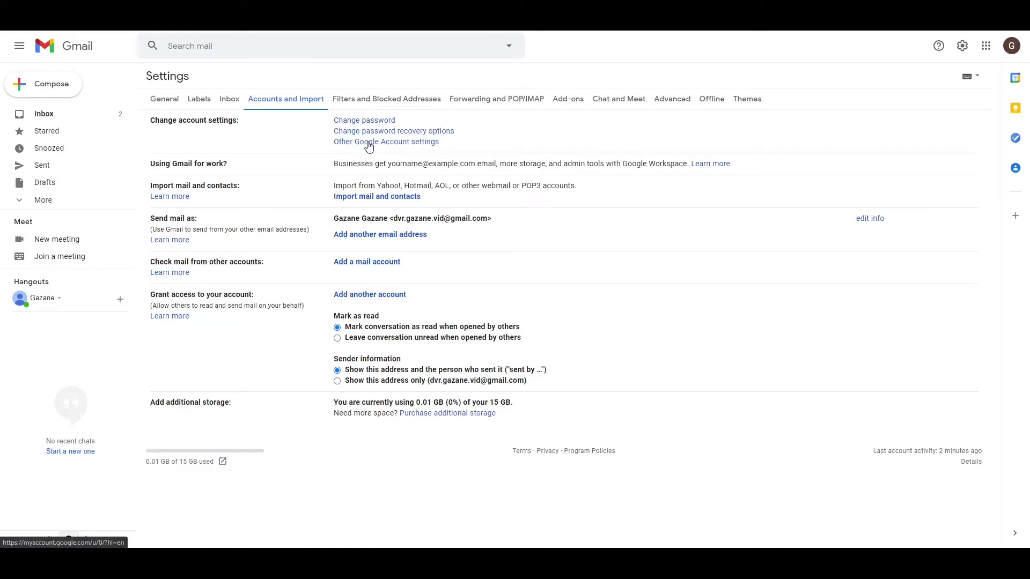
click(408, 144)
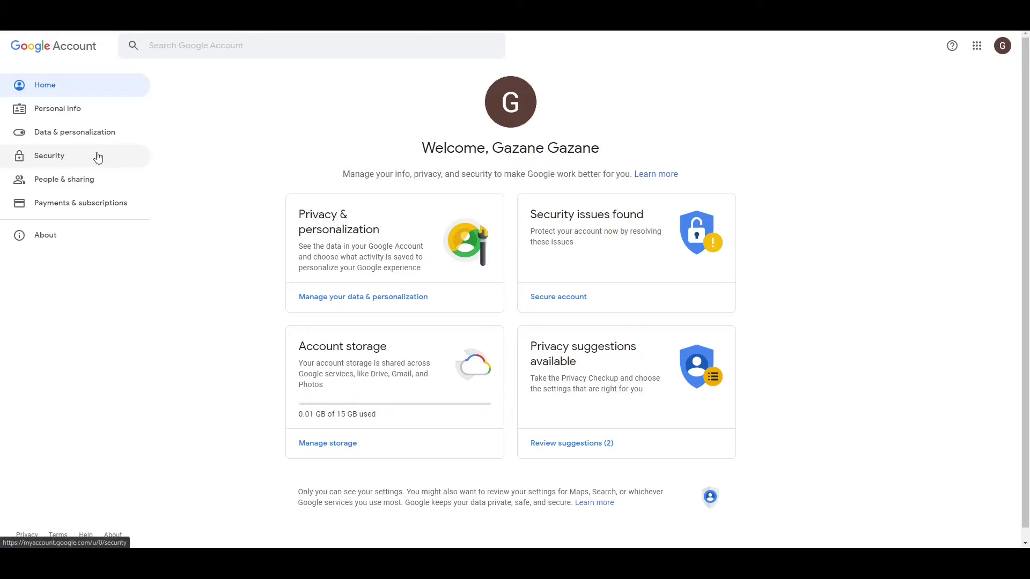
Open the Security page and find Less secure app access, currently On
click(50, 158)
scroll(300, 185, down, 8)
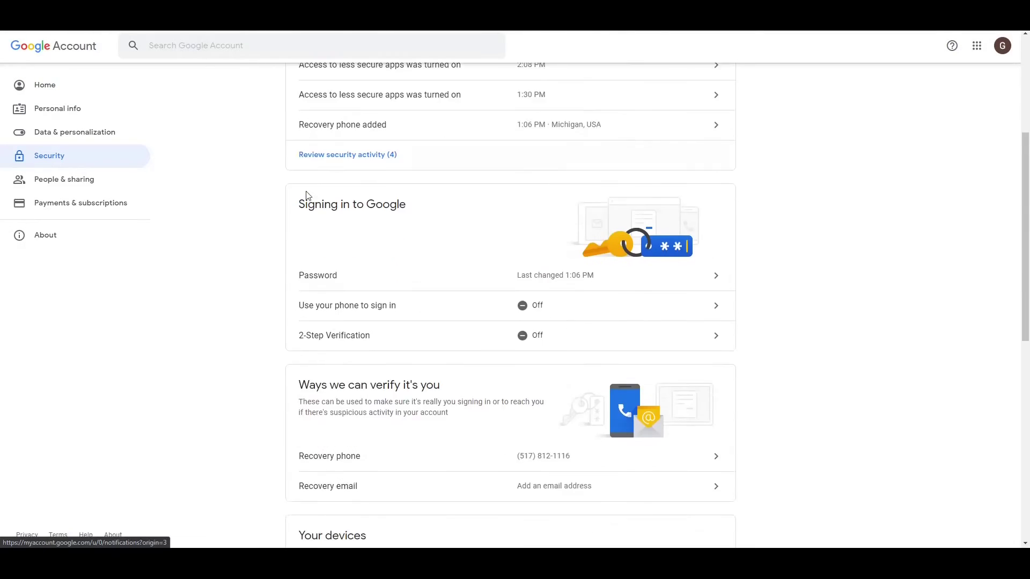
scroll(303, 192, down, 5)
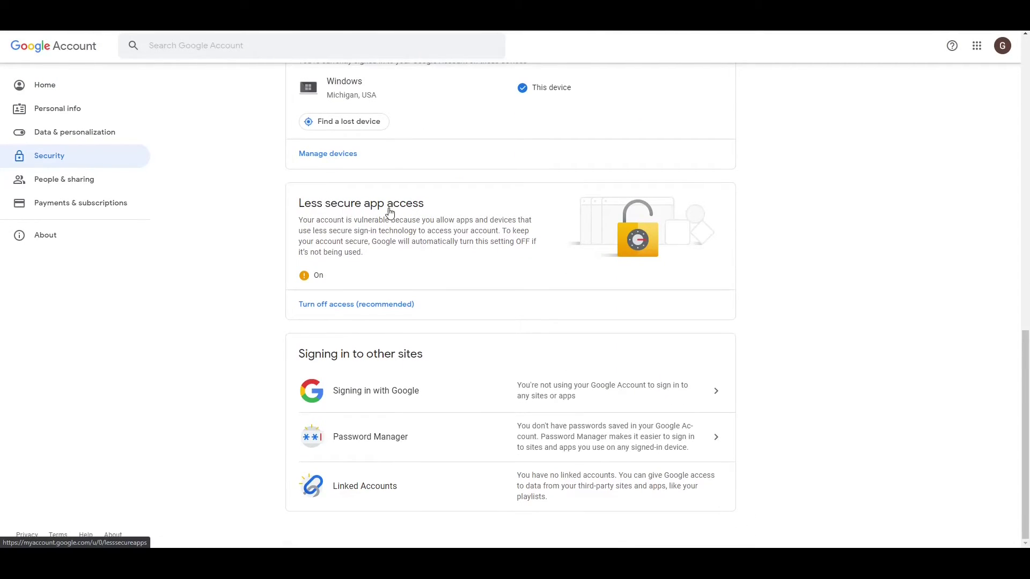
Open the Less secure app access setting to review it
click(328, 300)
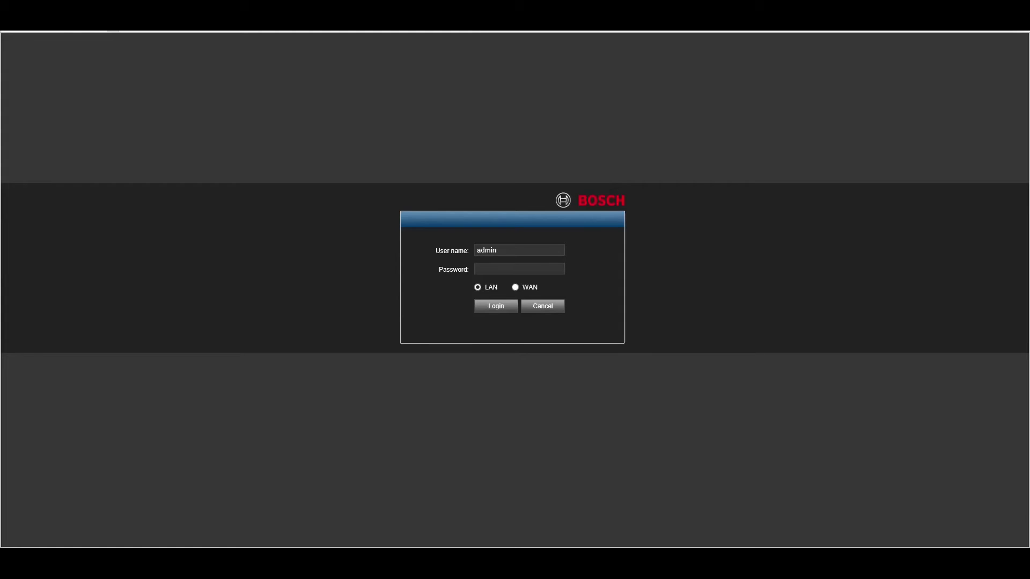
Log in to the NVR as admin and open Settings, showing device name DNR
text(********)
key(Return)
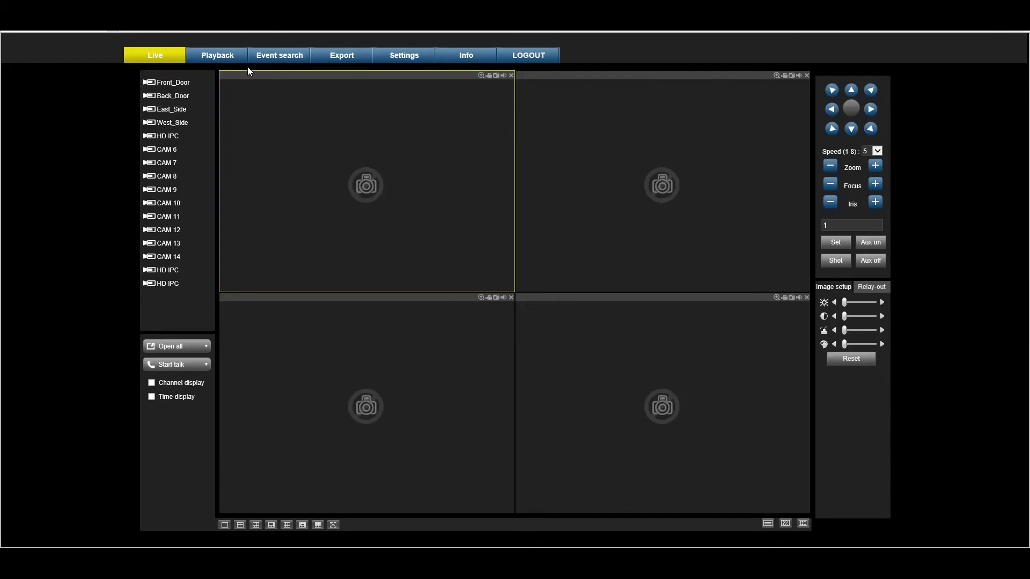
click(401, 62)
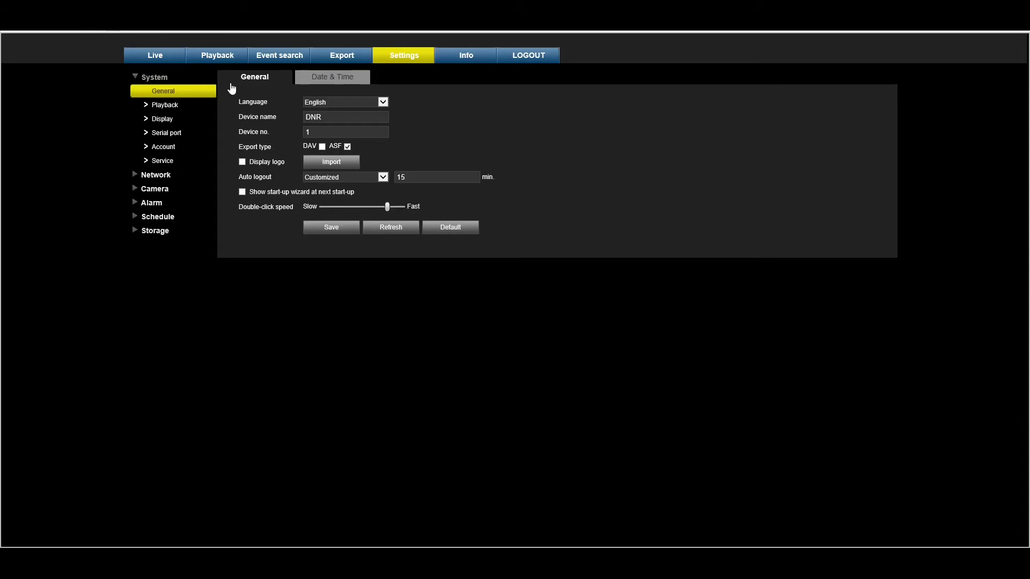
Open Alarm > Motion detect and check Send email for channels 1 and 2
click(151, 208)
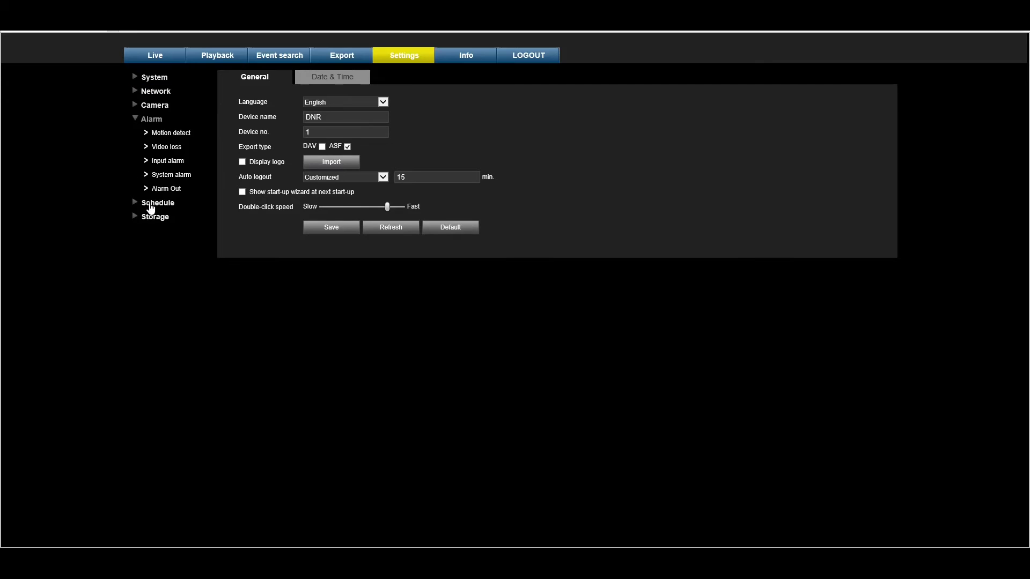
click(161, 135)
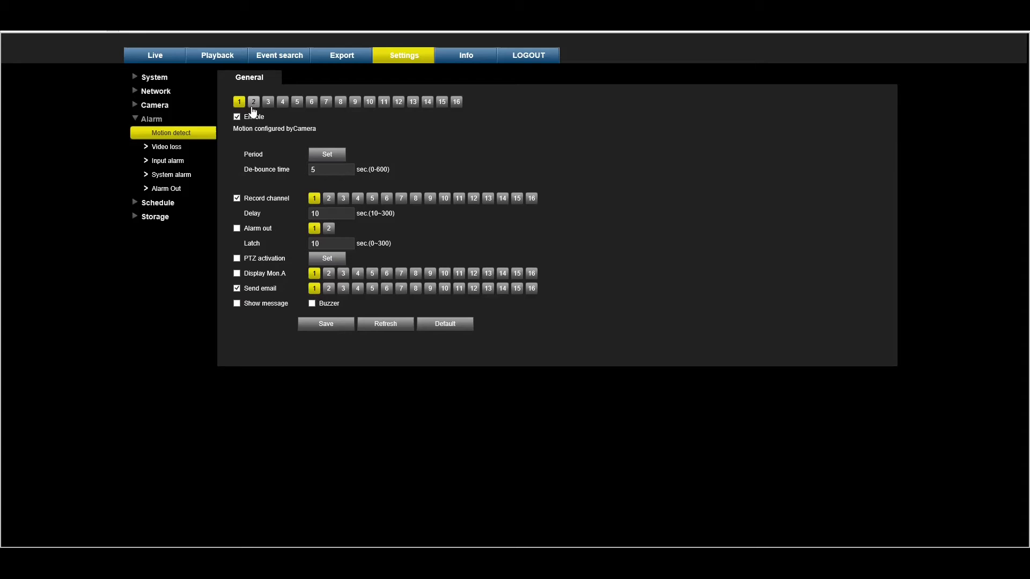
click(255, 102)
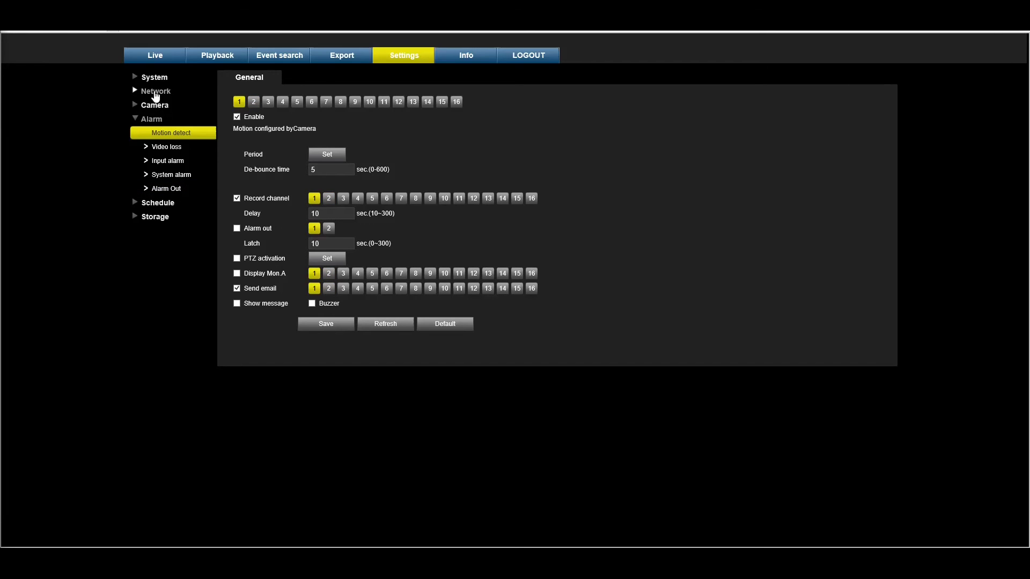
click(155, 92)
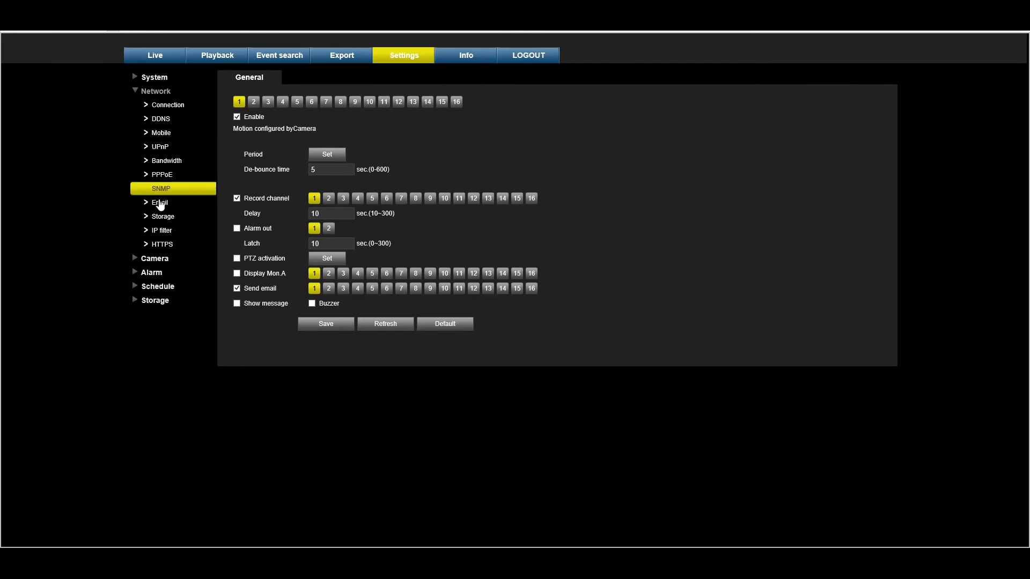
Enable Email alerts with SMTP server smtp.gmail.com and port 465
click(159, 207)
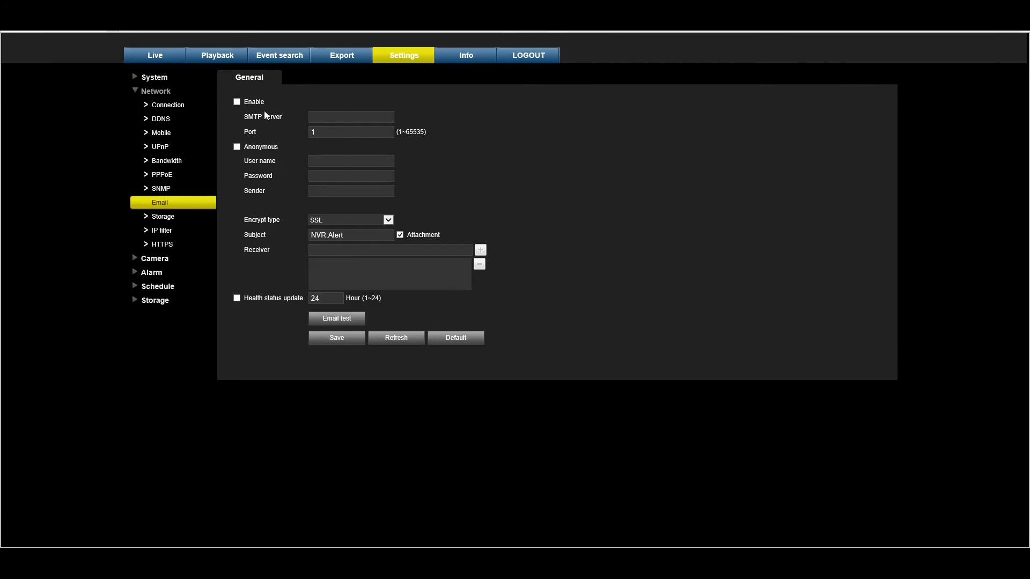
click(236, 101)
text(smtp.gmail.com)
click(324, 130)
double_click(323, 130)
text(465)
Enter the Gmail address as user name and the account password
key(ctrl+v)
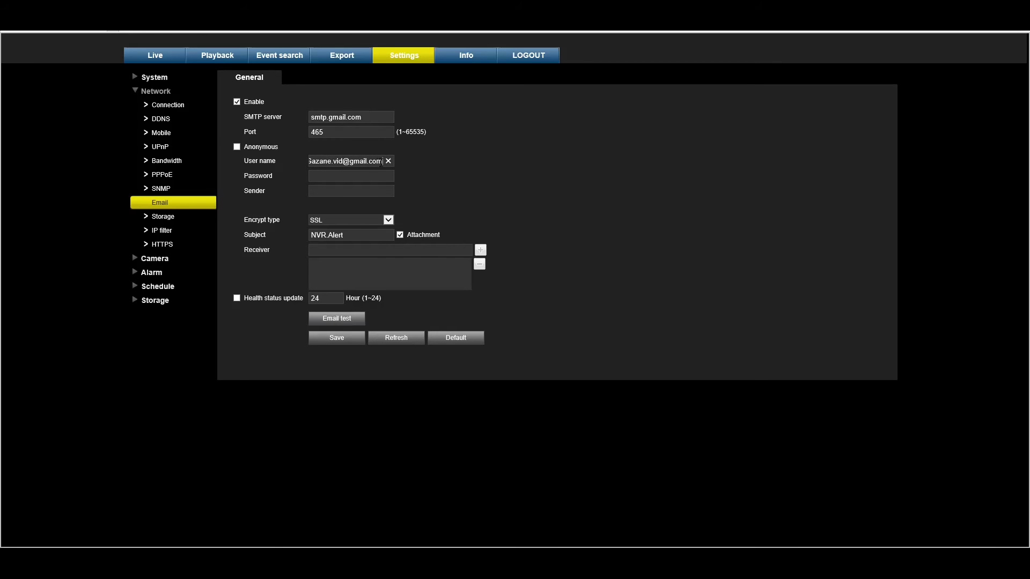
key(Tab)
text(•••••••••••••)
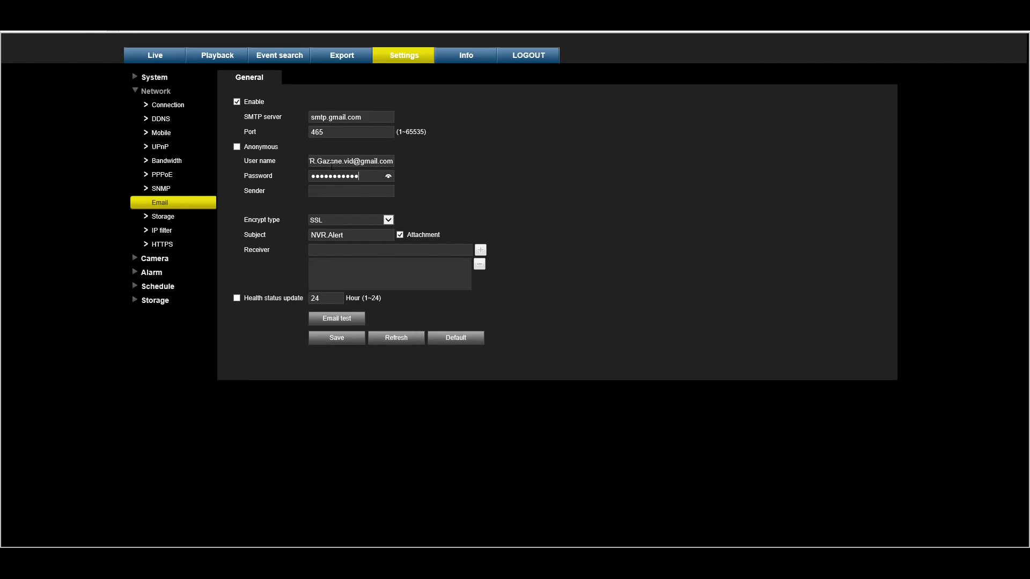
text(•)
Paste the Gmail address as sender and keep the subject NVR.Alert
click(343, 190)
key(ctrl+v)
double_click(350, 236)
click(352, 234)
Paste the first receiver e-mail address into the Receiver field
click(355, 252)
key(ctrl+v)
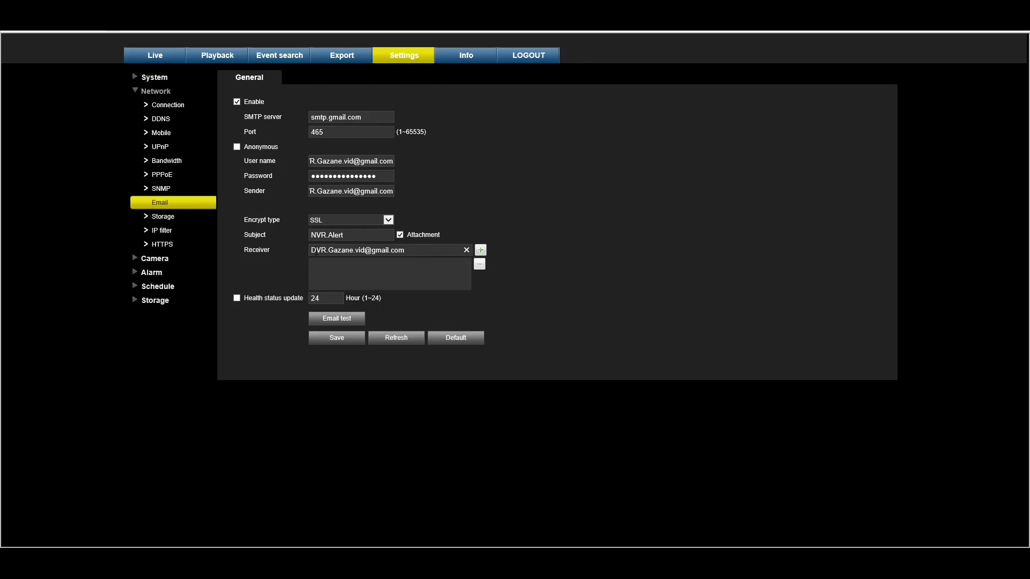
drag(396, 252, 312, 251)
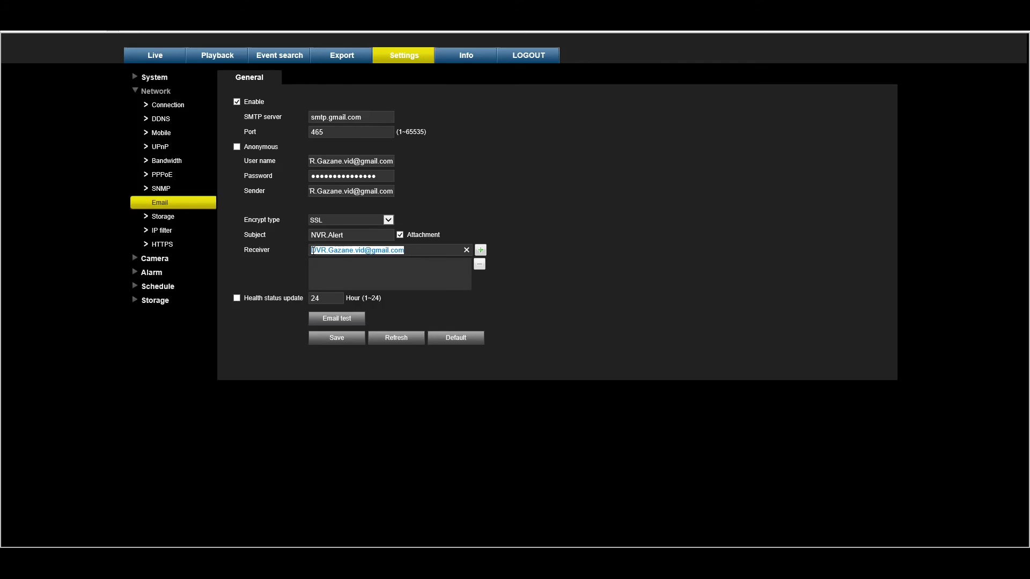
click(428, 250)
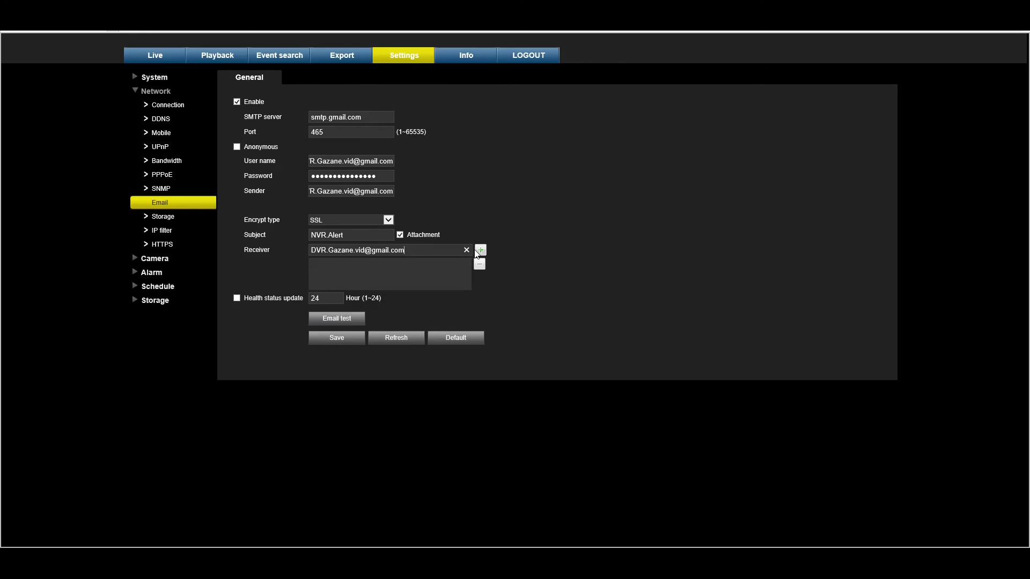
Add the Gmail address and the phone's vtext.com text-message address to the receiver list
click(481, 251)
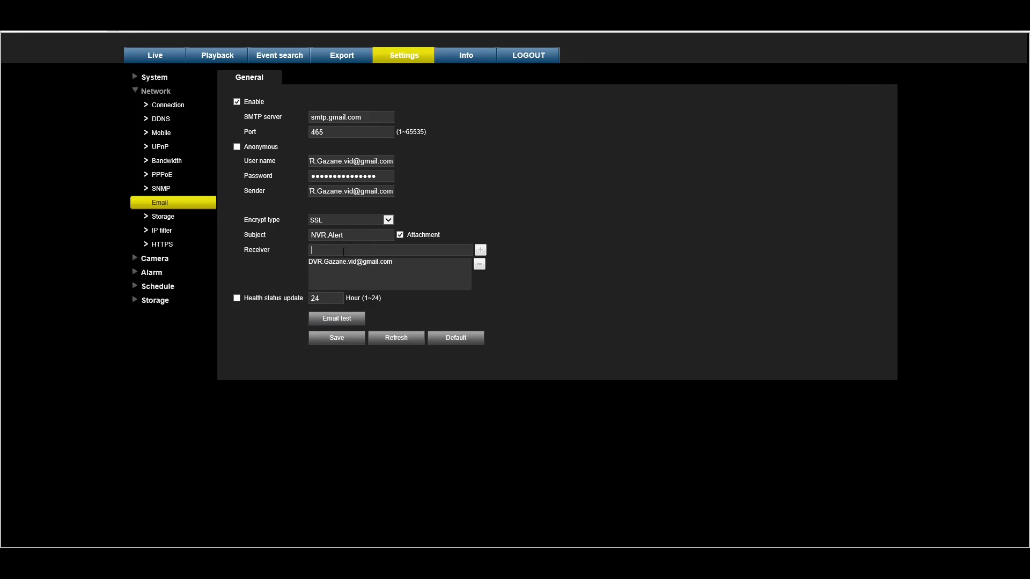
click(343, 252)
click(480, 250)
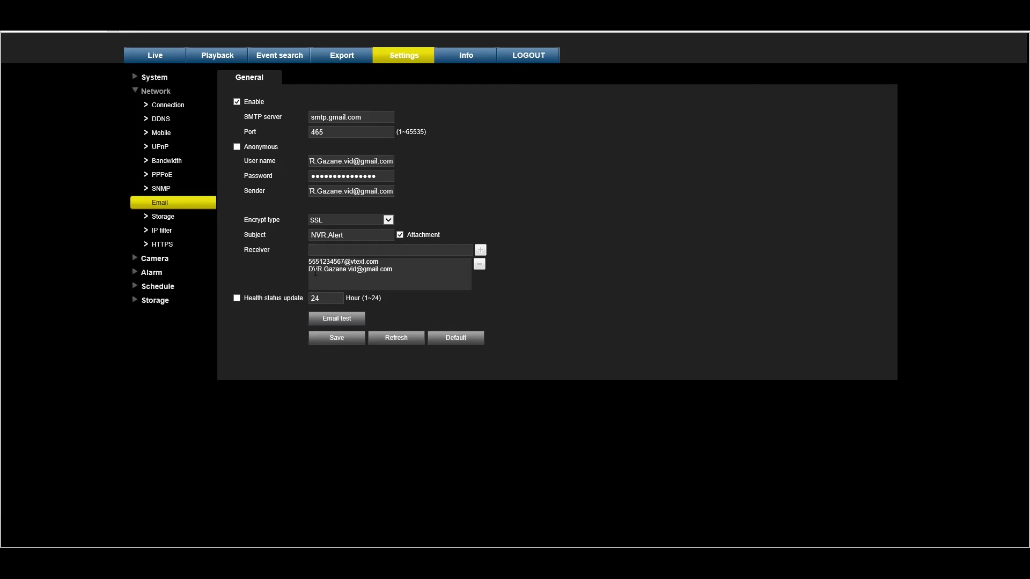
Check both receiver entries and save the email settings
mouse_move(309, 270)
mouse_down()
mouse_move(393, 270)
mouse_move(310, 272)
mouse_up()
click(310, 272)
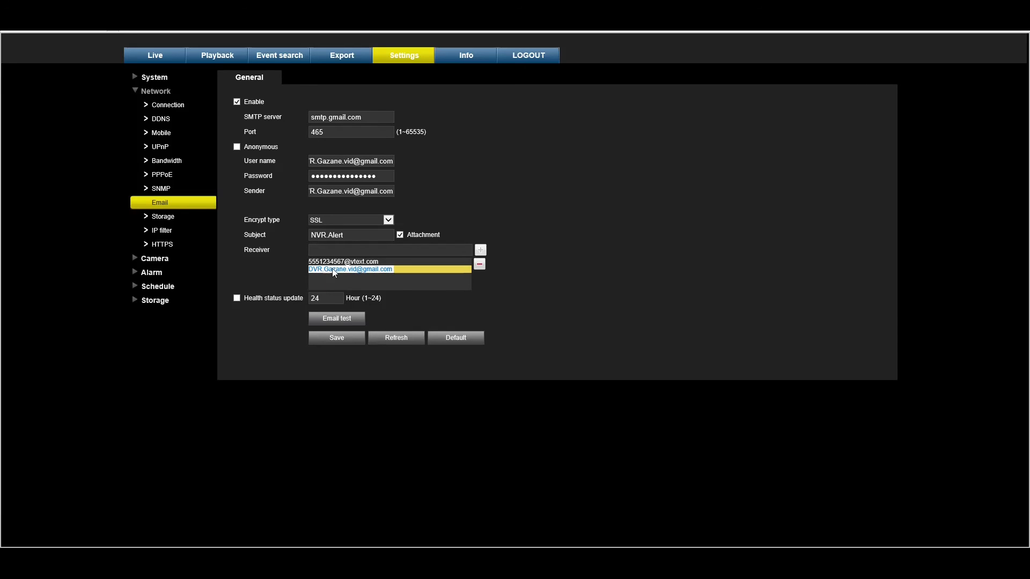
click(395, 263)
mouse_move(386, 264)
mouse_down()
mouse_move(315, 260)
mouse_move(379, 270)
mouse_up()
click(341, 263)
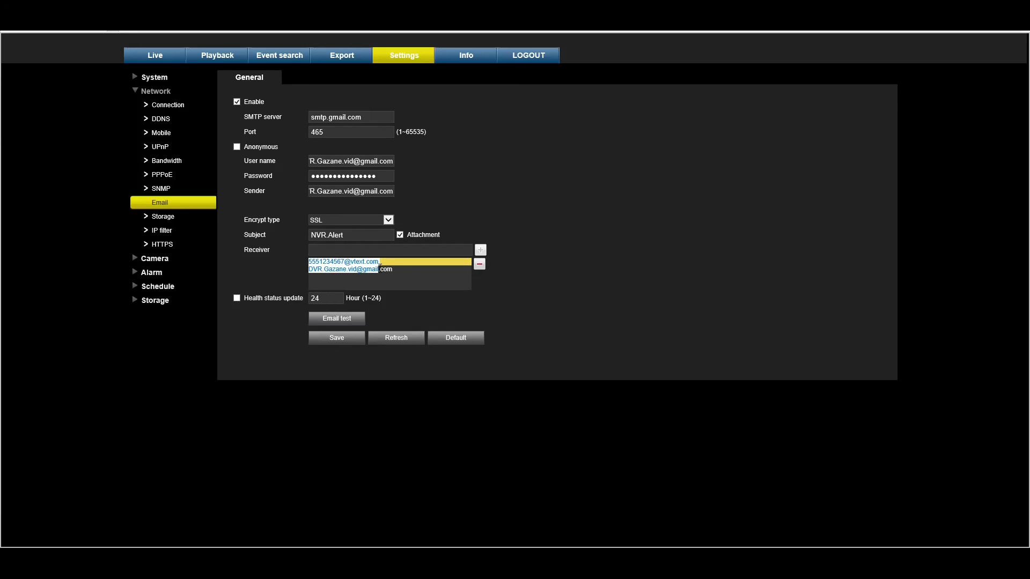
click(344, 338)
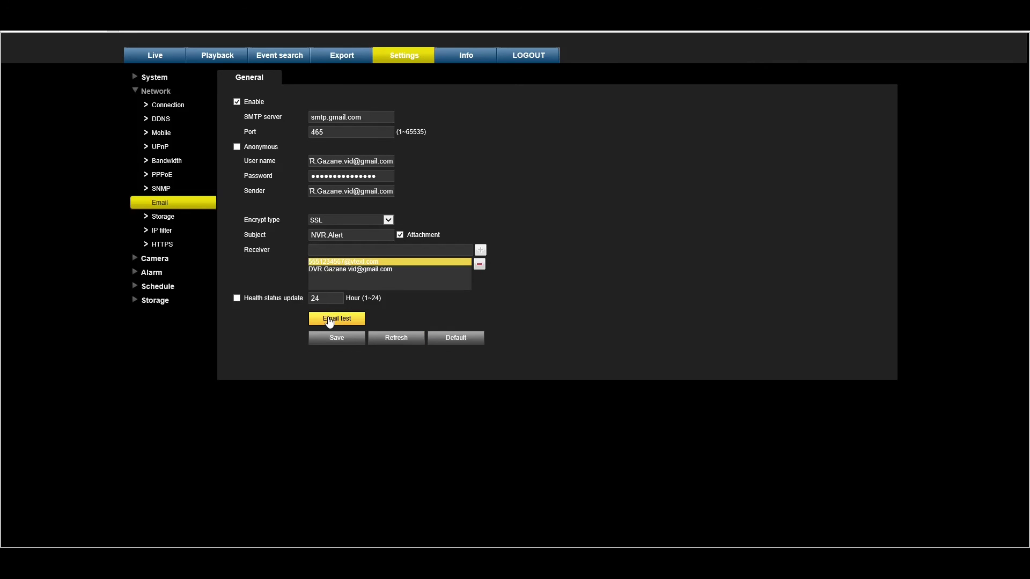
Send a test email and confirm 'Test email succeeded.'
click(330, 321)
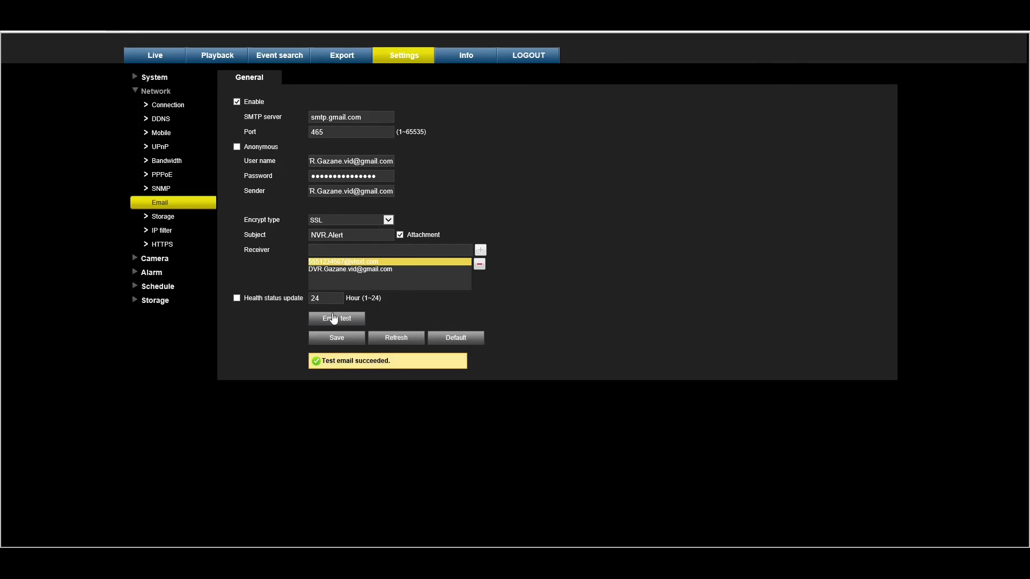